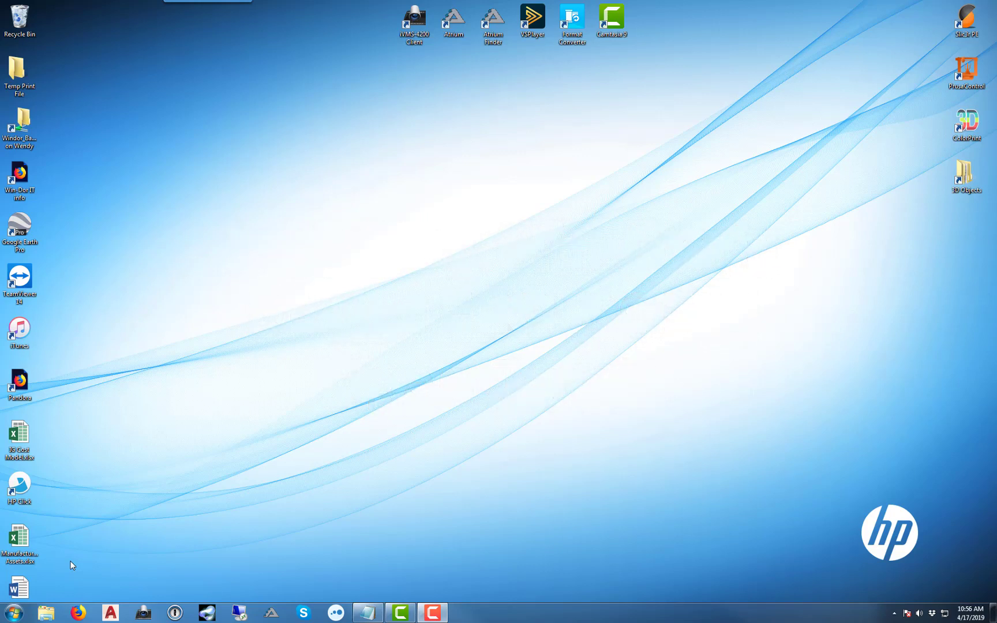
Check the System settings page in Control Panel from the Start menu.
{"action": "left_click", "coordinate": [14, 614]}
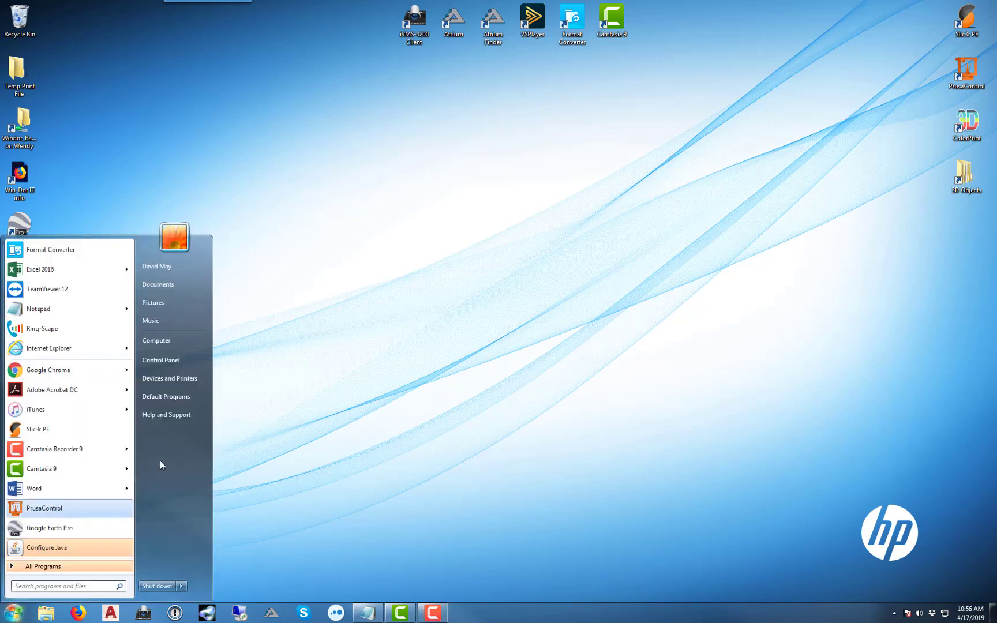
{"action": "left_click", "coordinate": [166, 360]}
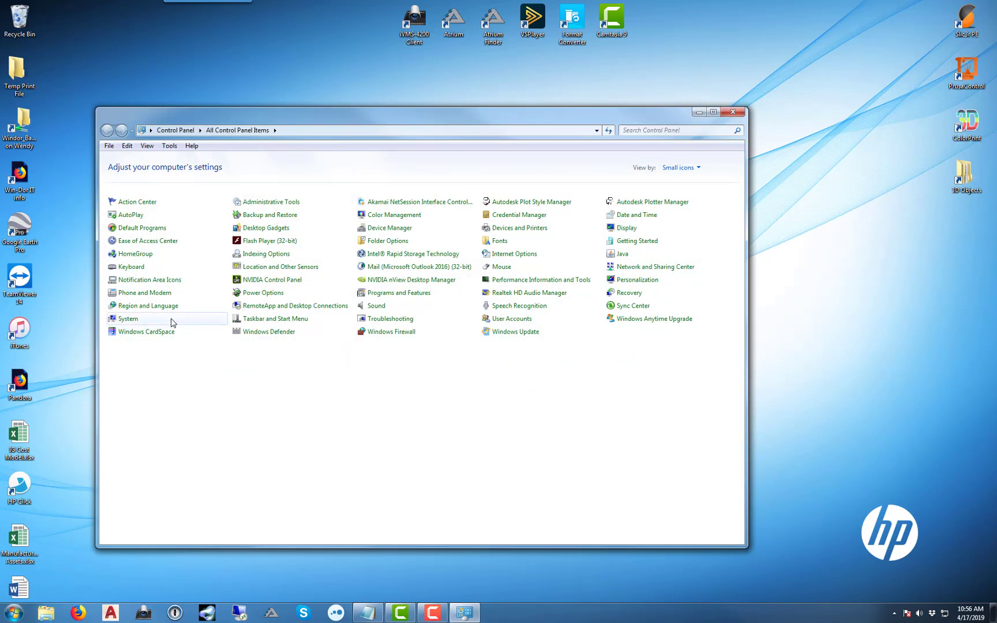
{"action": "left_click", "coordinate": [130, 320]}
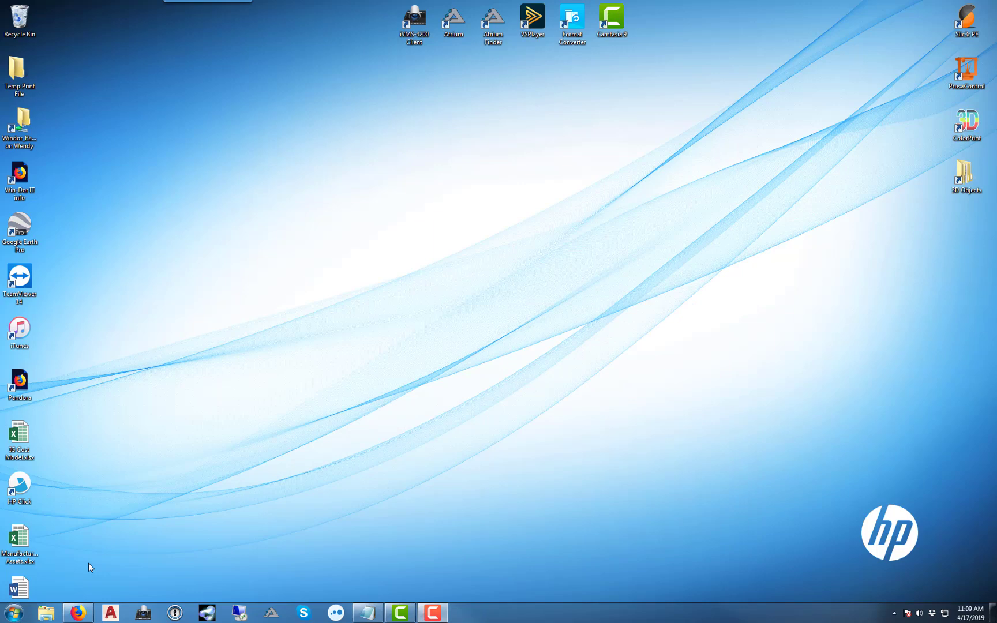
Copy the Java download URL from the Notepad notes with Firefox open behind.
{"action": "left_click", "coordinate": [78, 614]}
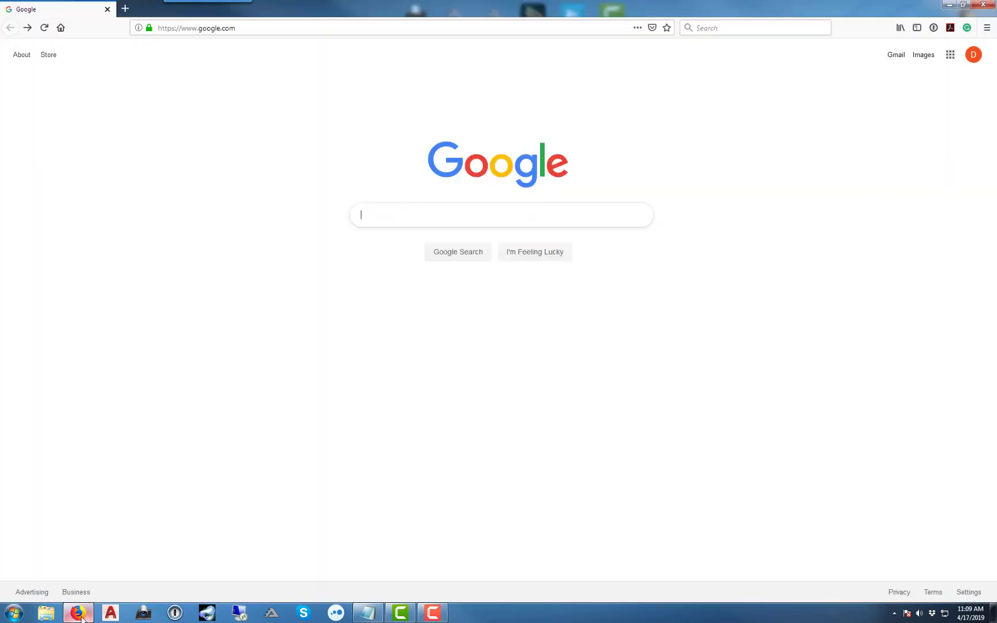
{"action": "left_click", "coordinate": [367, 613]}
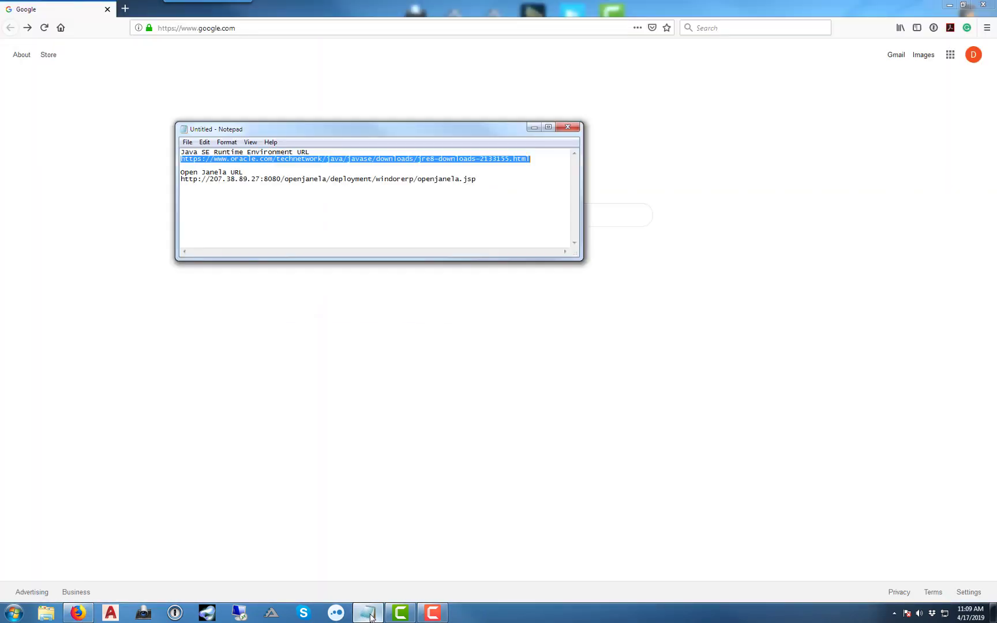
{"action": "right_click", "coordinate": [192, 160]}
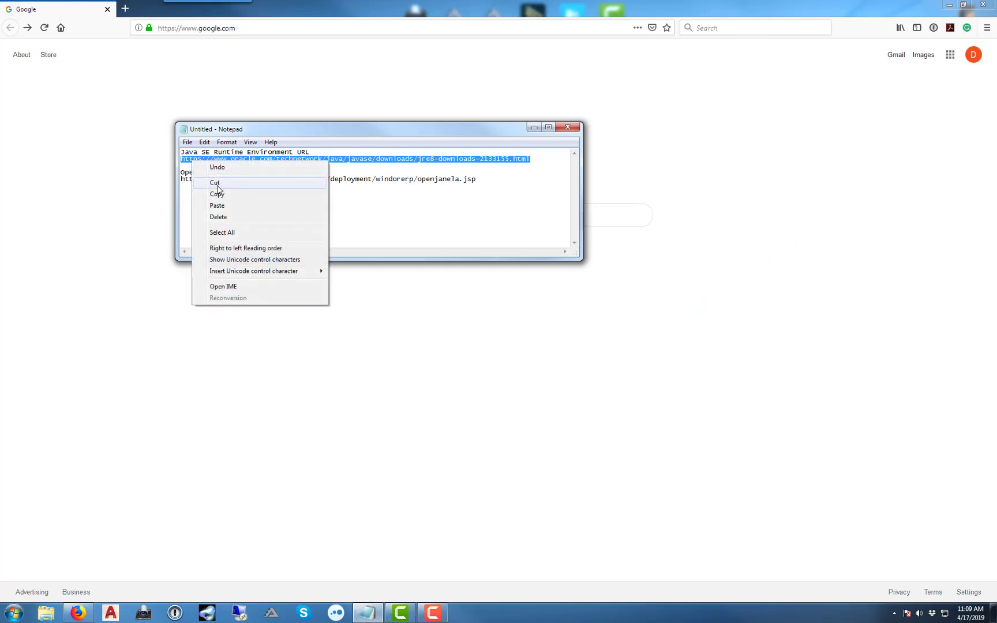
{"action": "left_click", "coordinate": [221, 196]}
{"action": "left_click", "coordinate": [534, 128]}
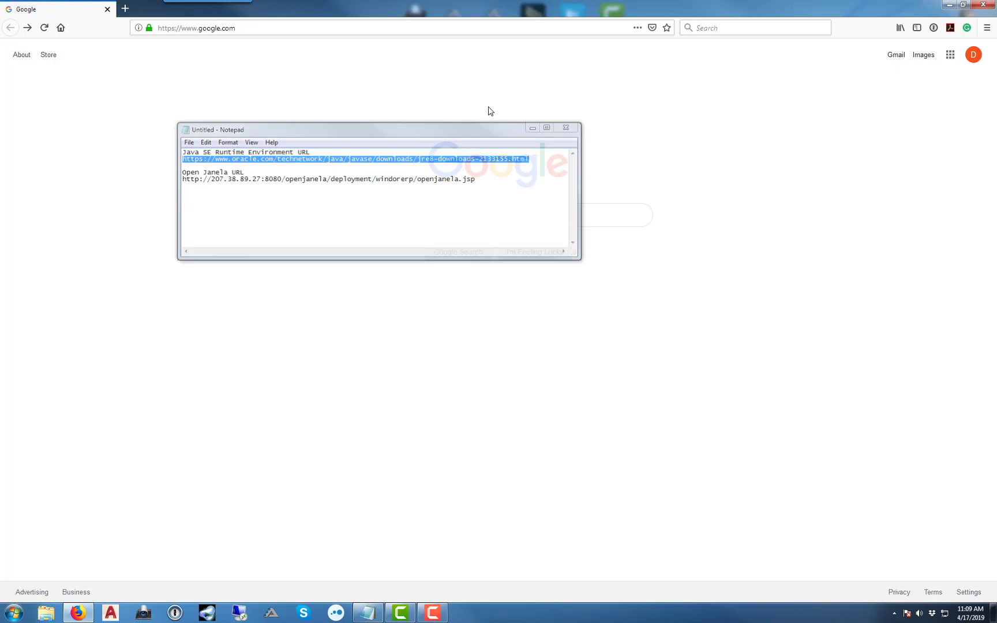
Paste & Go the Java URL in Firefox's address bar to load the JRE 8 downloads page.
{"action": "left_click", "coordinate": [242, 28]}
{"action": "right_click", "coordinate": [242, 28]}
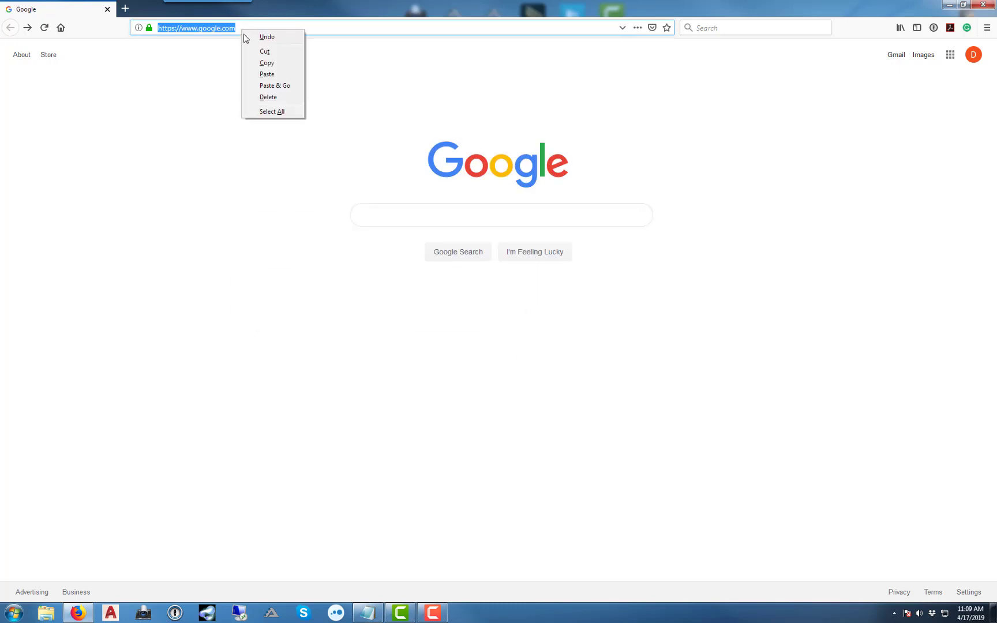
{"action": "left_click", "coordinate": [270, 84]}
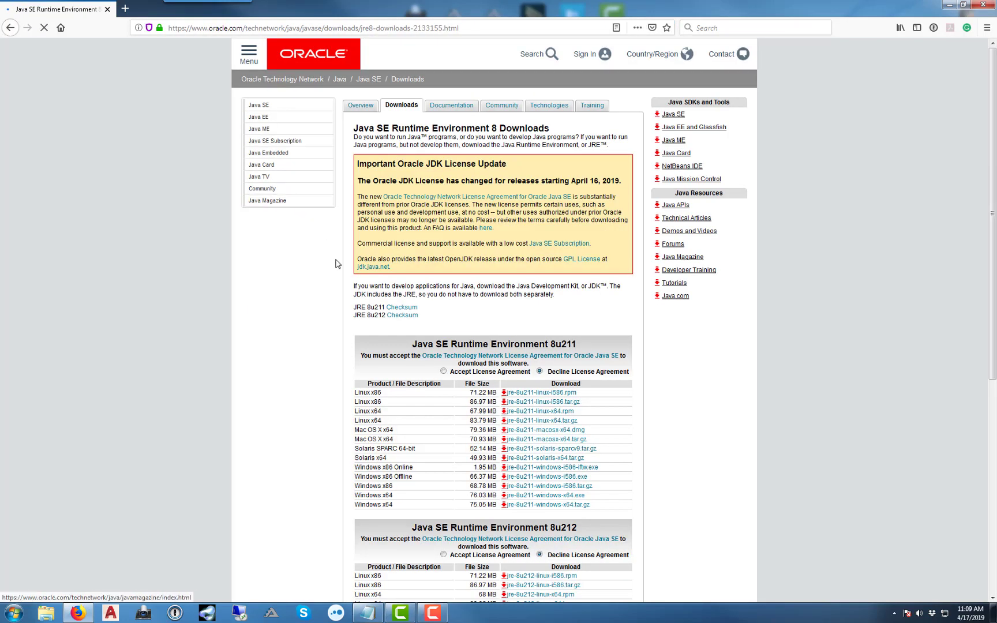
{"action": "scroll", "coordinate": [315, 315], "scroll_direction": "down", "scroll_amount": 2}
{"action": "scroll", "coordinate": [315, 320], "scroll_direction": "down", "scroll_amount": 2}
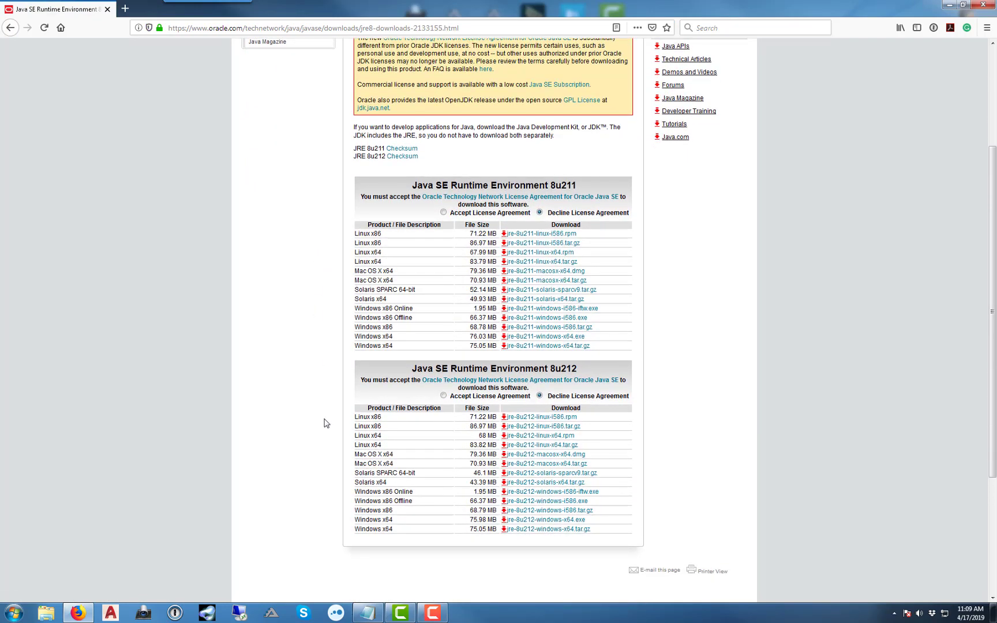
Accept the 8u212 license agreement and request jre-8u212-windows-x64.exe.
{"action": "left_click", "coordinate": [443, 397]}
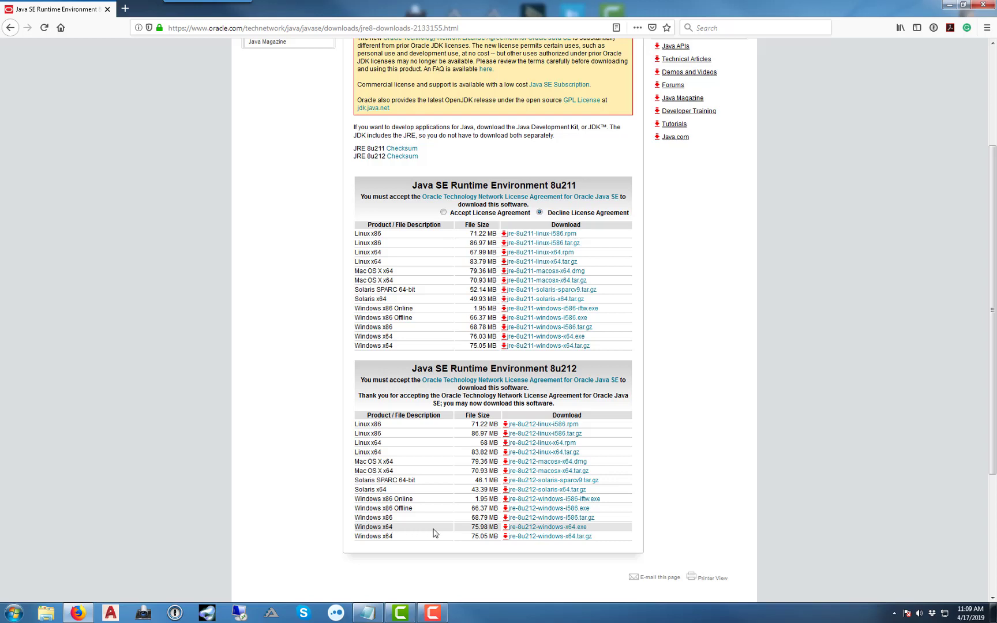
{"action": "left_click", "coordinate": [535, 528]}
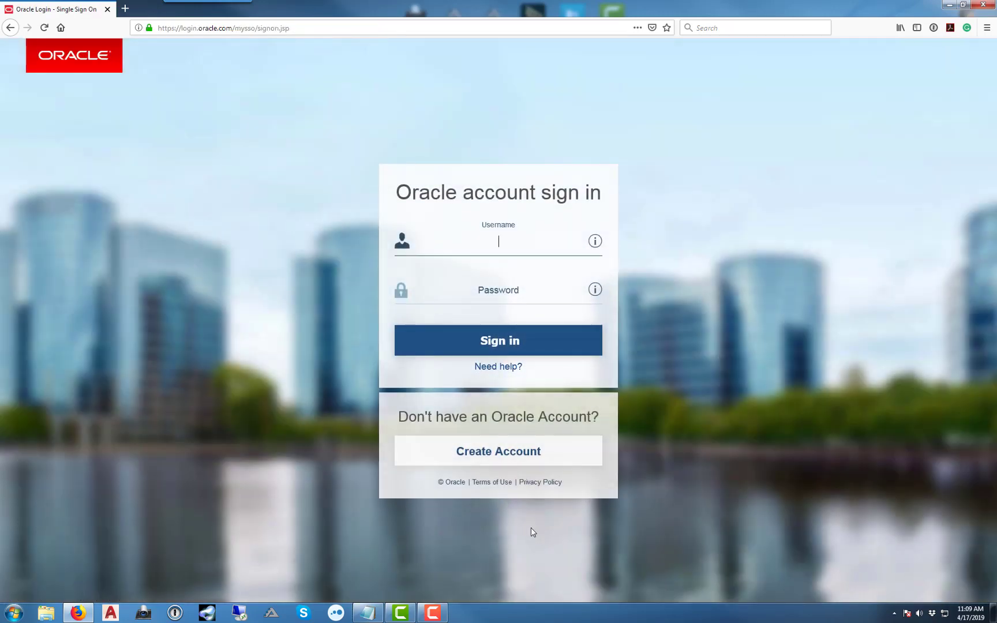
Sign in to the Oracle account with username and password, dismissing the 1Password prompt.
{"action": "left_click", "coordinate": [505, 241]}
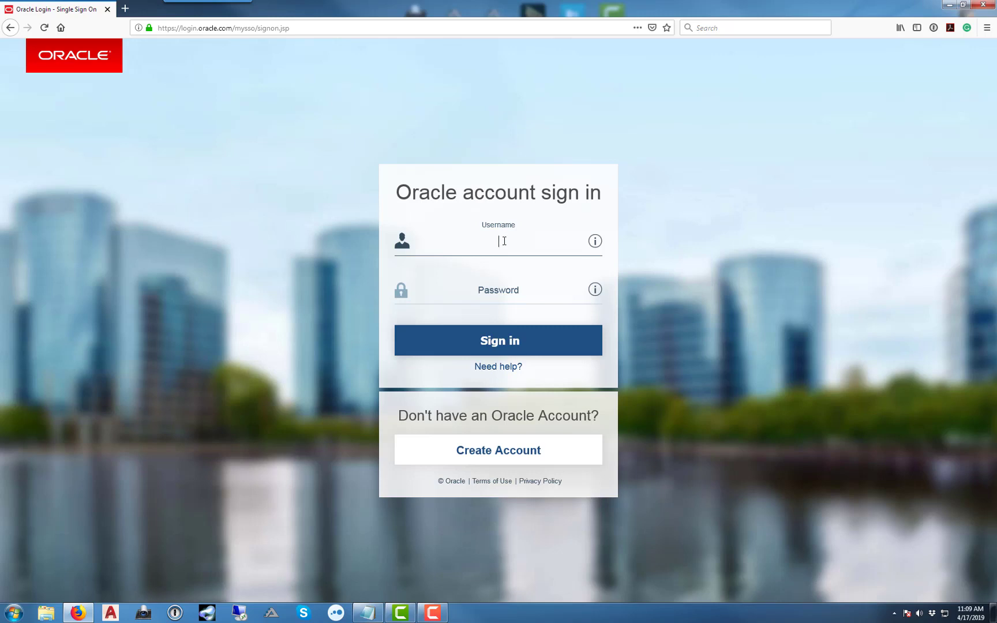
{"action": "type", "text": "dal"}
{"action": "left_click", "coordinate": [500, 290]}
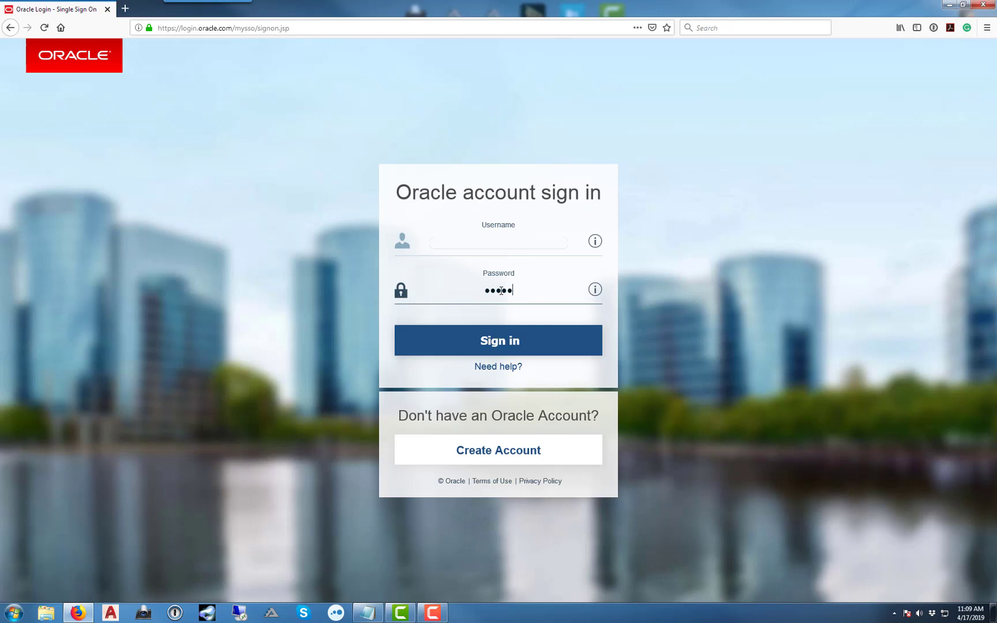
{"action": "type", "text": "****"}
{"action": "left_click", "coordinate": [499, 340]}
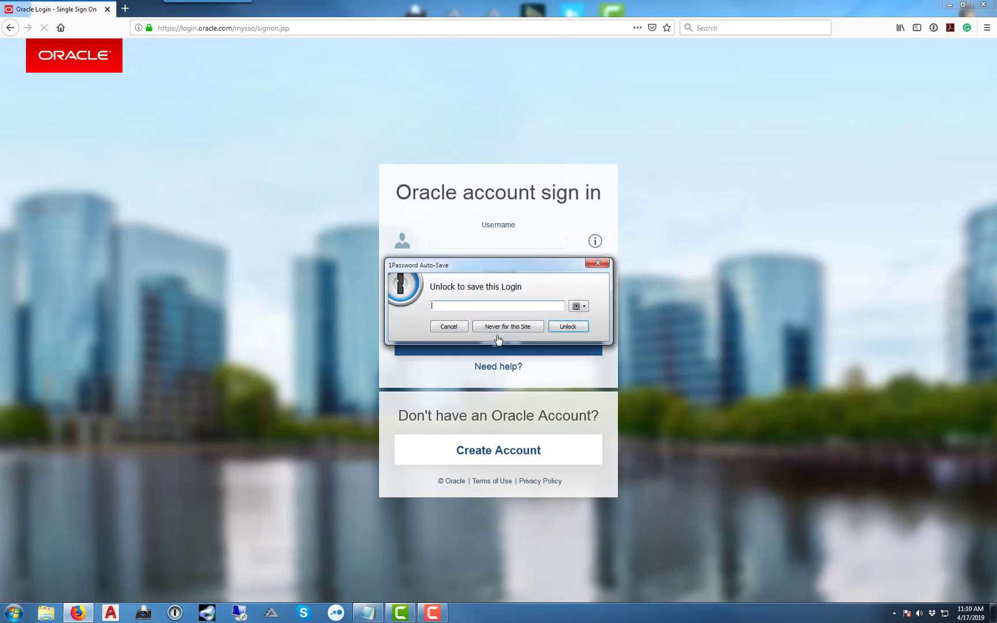
{"action": "left_click", "coordinate": [596, 264]}
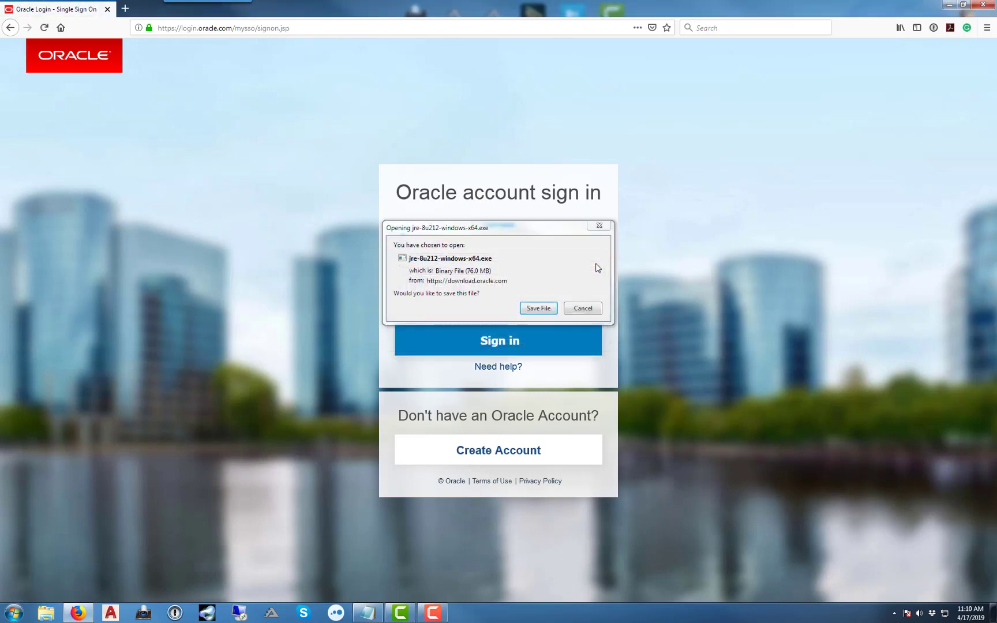
Save jre-8u212-windows-x64.exe, then run it from Downloads, confirming the warning.
{"action": "left_click", "coordinate": [530, 311]}
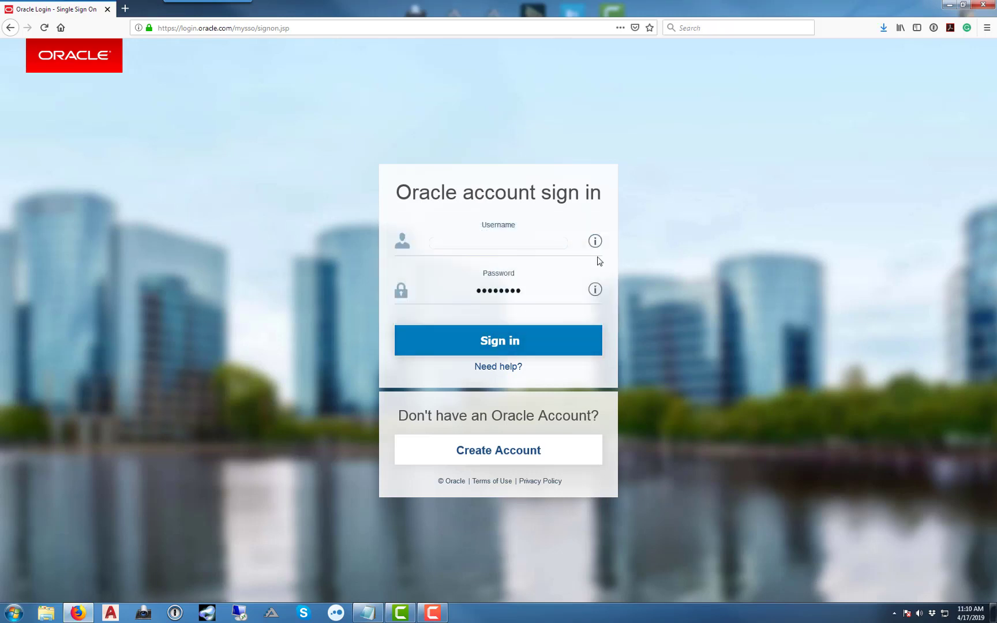
{"action": "left_click", "coordinate": [885, 29]}
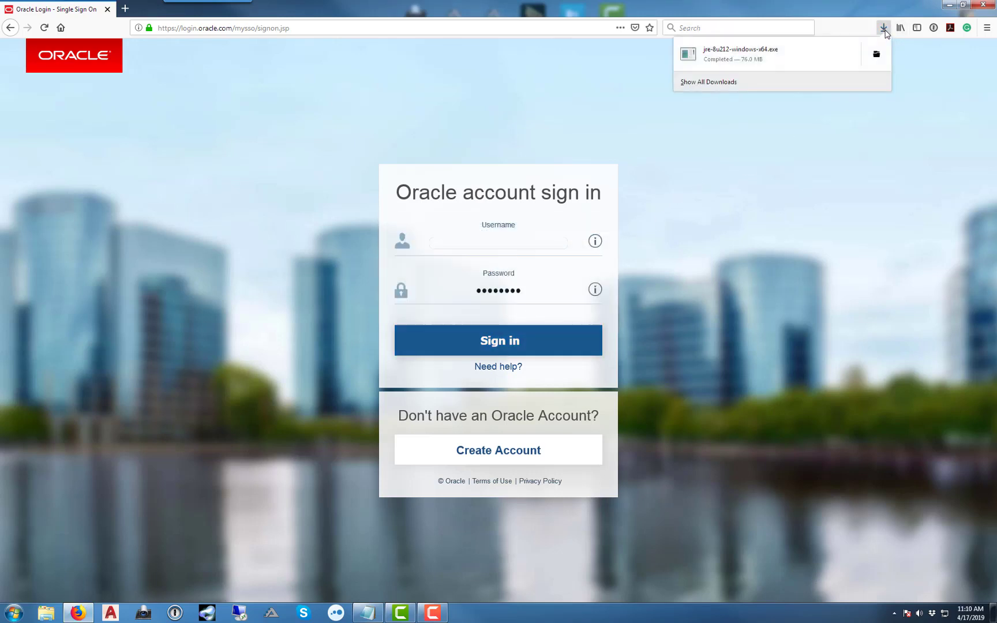
{"action": "left_click", "coordinate": [746, 56]}
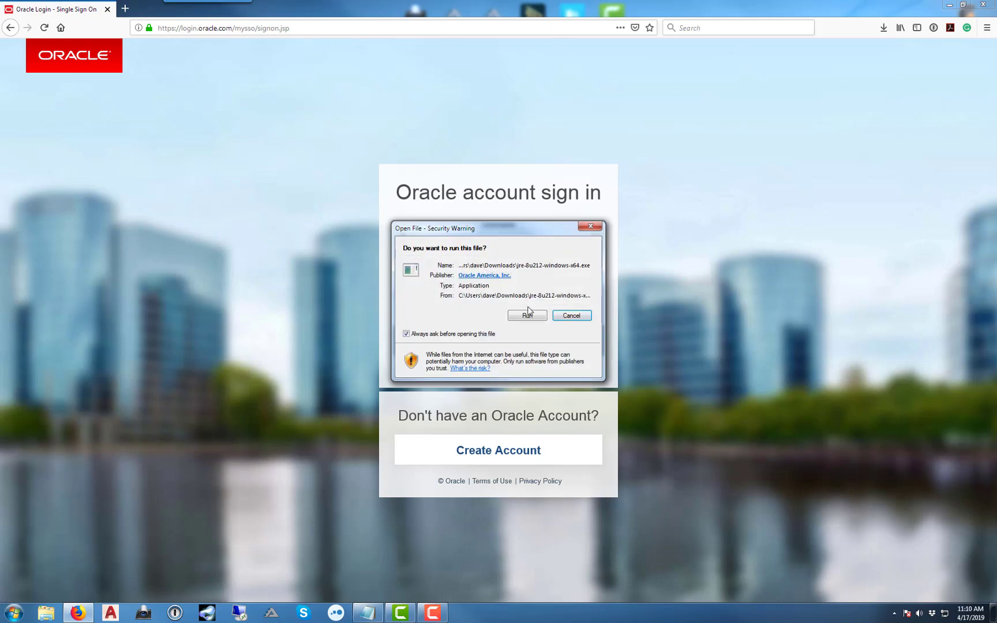
{"action": "left_click", "coordinate": [528, 312]}
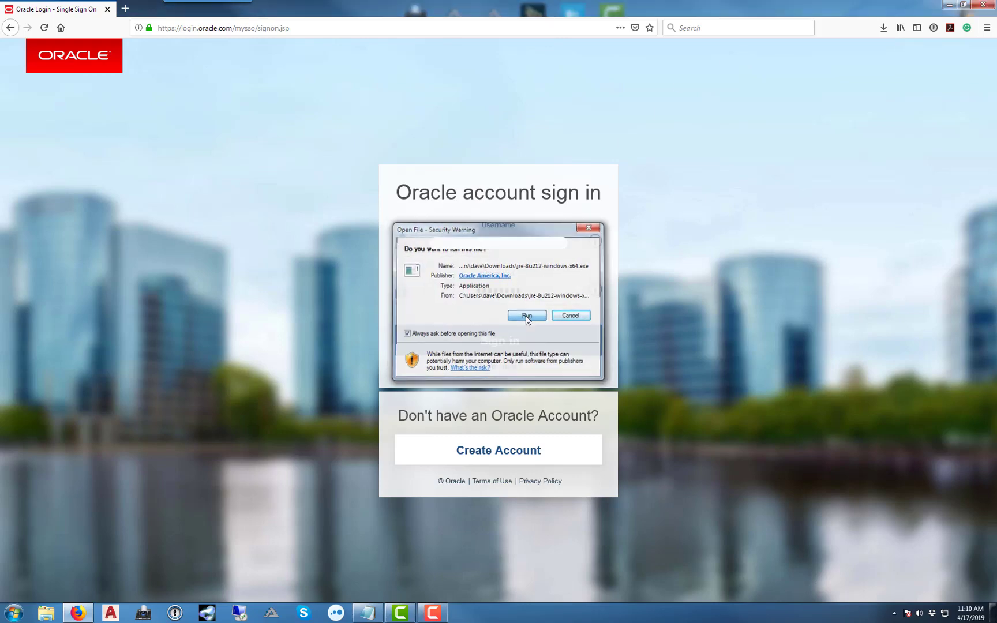
Install Java 8u212 in Java Setup and close the installer after it reports success.
{"action": "left_click", "coordinate": [950, 7]}
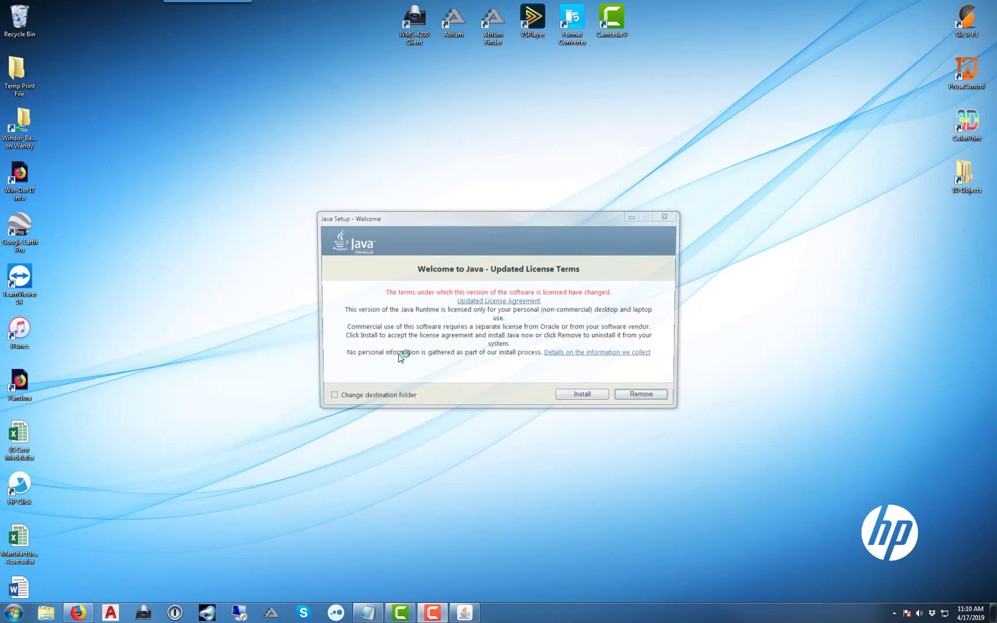
{"action": "left_click", "coordinate": [582, 396]}
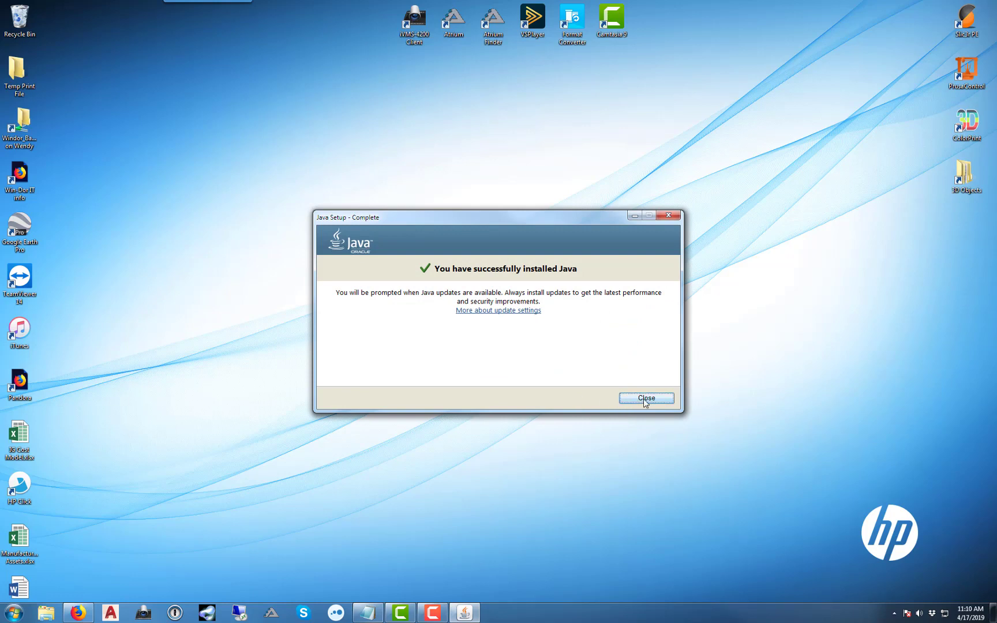
{"action": "left_click", "coordinate": [644, 399]}
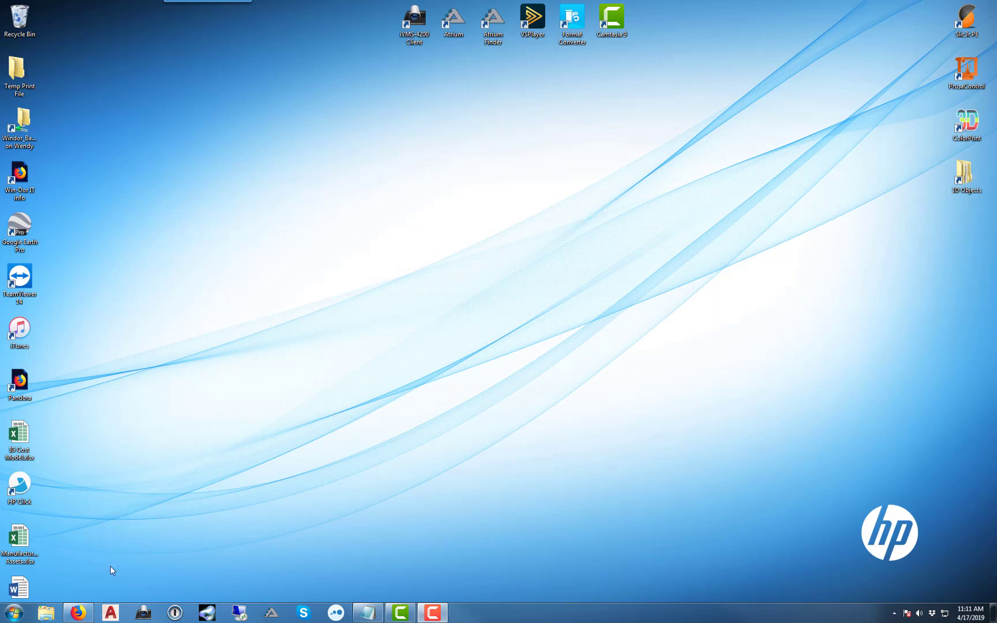
Copy the full OpenJanela web address from the Notepad notes.
{"action": "left_click", "coordinate": [79, 613]}
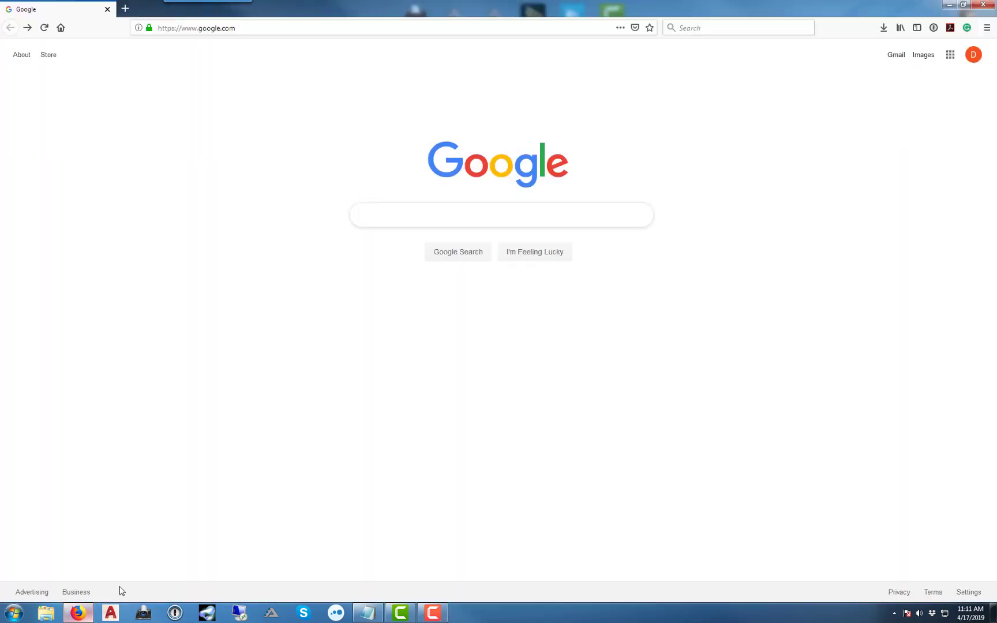
{"action": "left_click", "coordinate": [370, 615]}
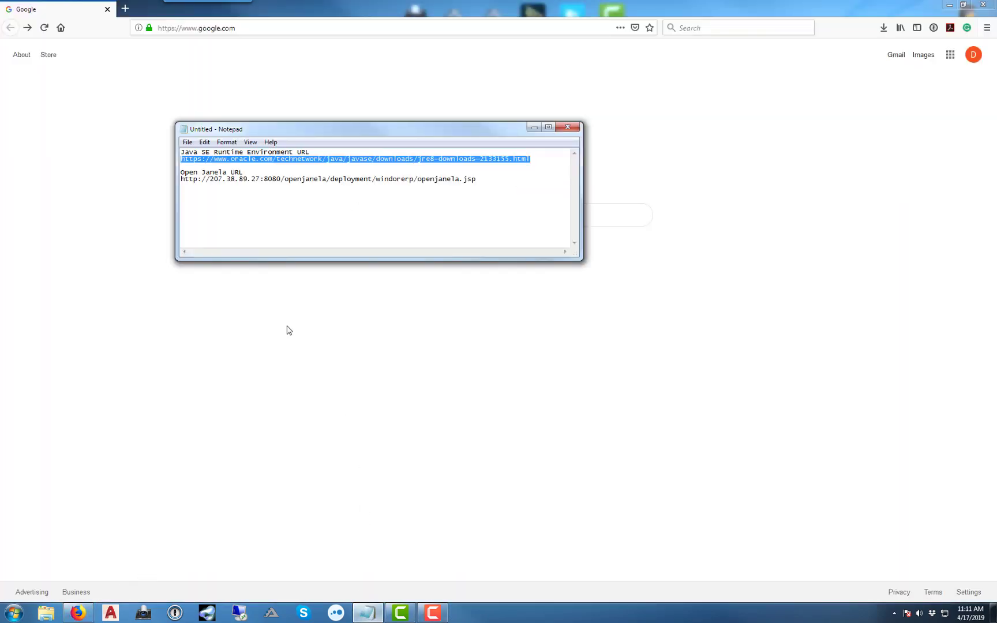
{"action": "left_click_drag", "start_coordinate": [182, 181], "coordinate": [481, 183]}
{"action": "right_click", "coordinate": [473, 180]}
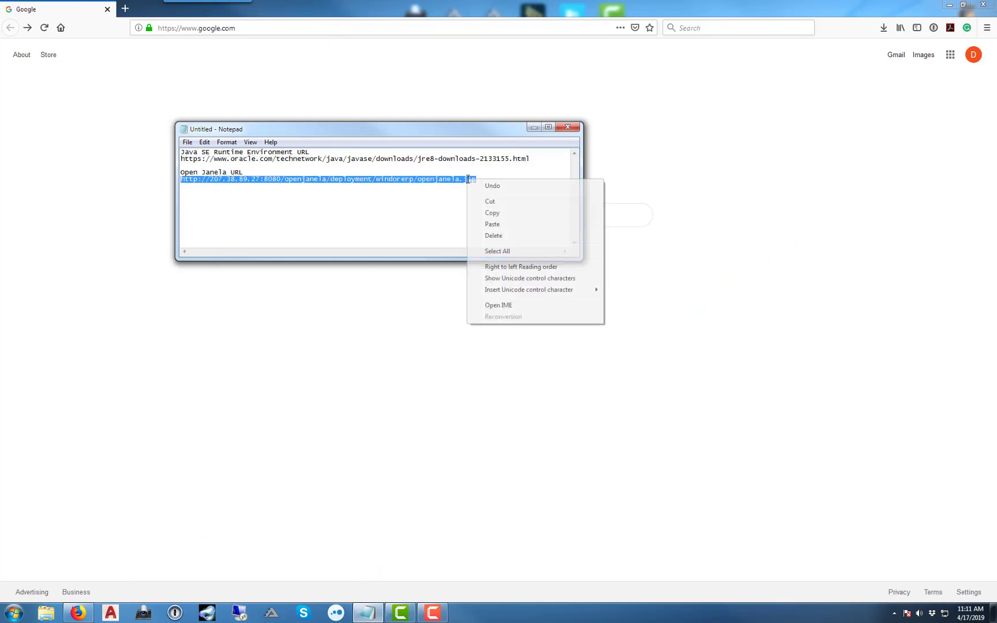
{"action": "left_click", "coordinate": [496, 212]}
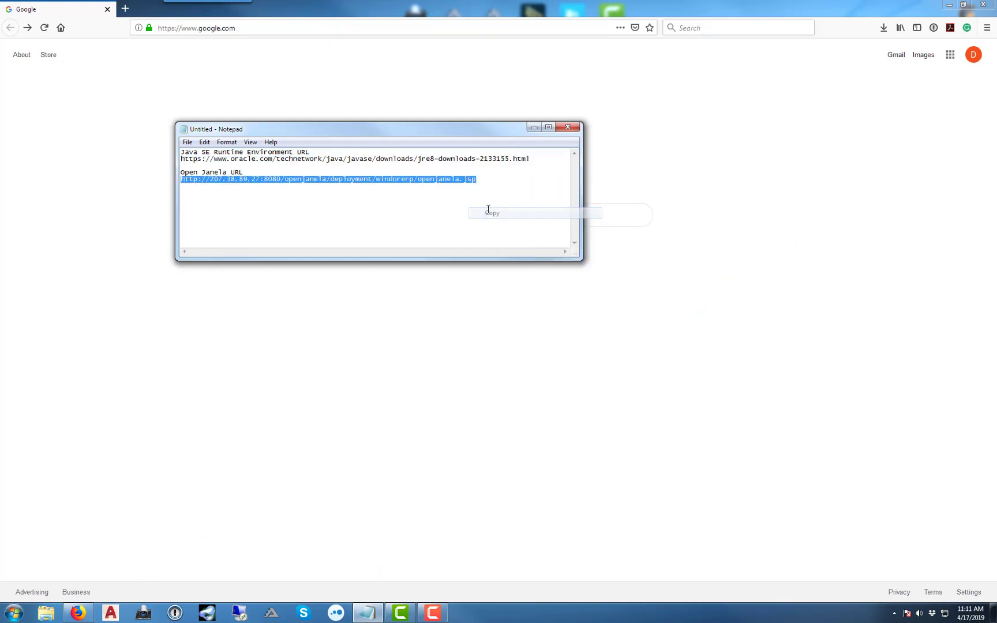
Paste & Go the OpenJanela URL in Firefox to load the WinDor launch page.
{"action": "left_click", "coordinate": [214, 29]}
{"action": "right_click", "coordinate": [216, 29]}
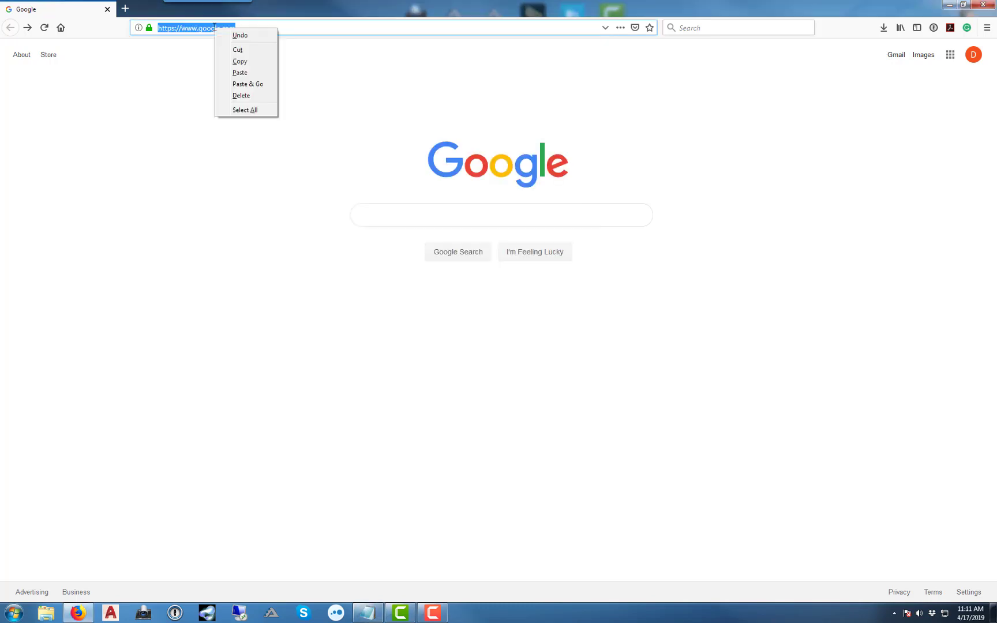
{"action": "left_click", "coordinate": [241, 84]}
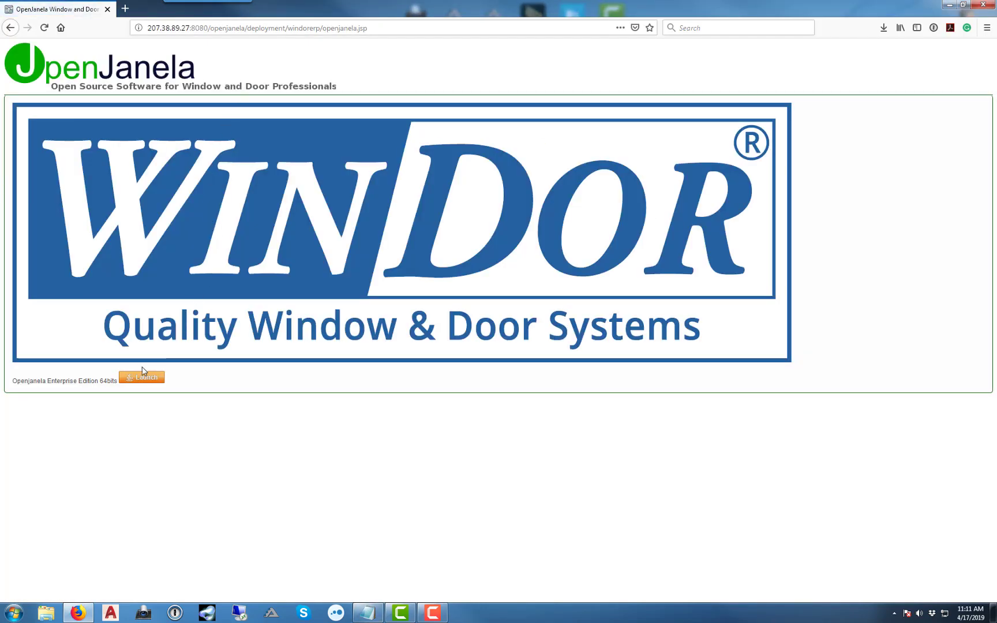
Launch OpenJanela Enterprise Edition 64bits, opening openjanela.jnlp with Java Web Launcher.
{"action": "left_click", "coordinate": [141, 379]}
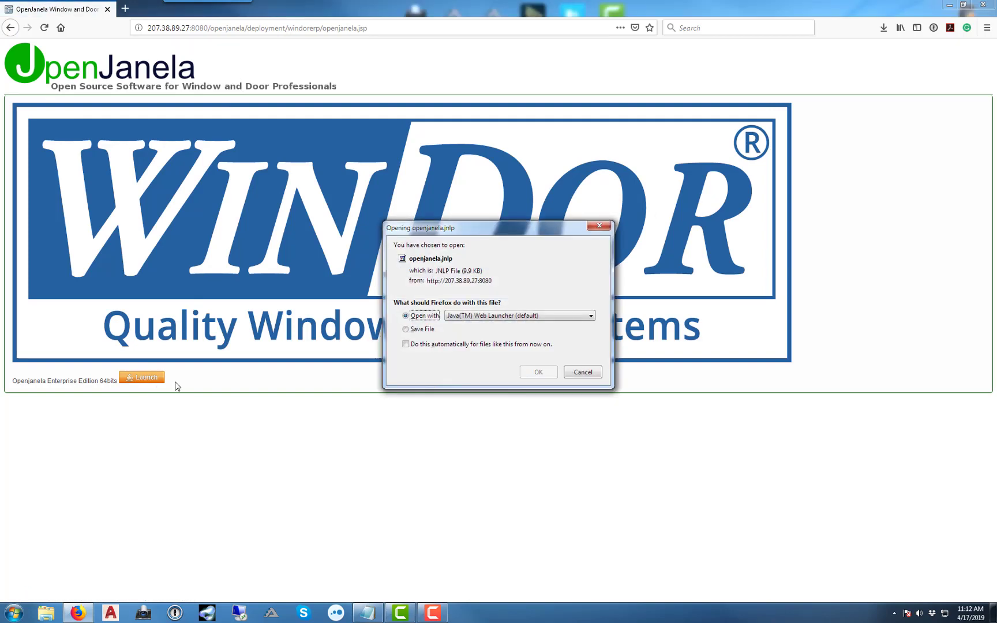
{"action": "left_click", "coordinate": [542, 374]}
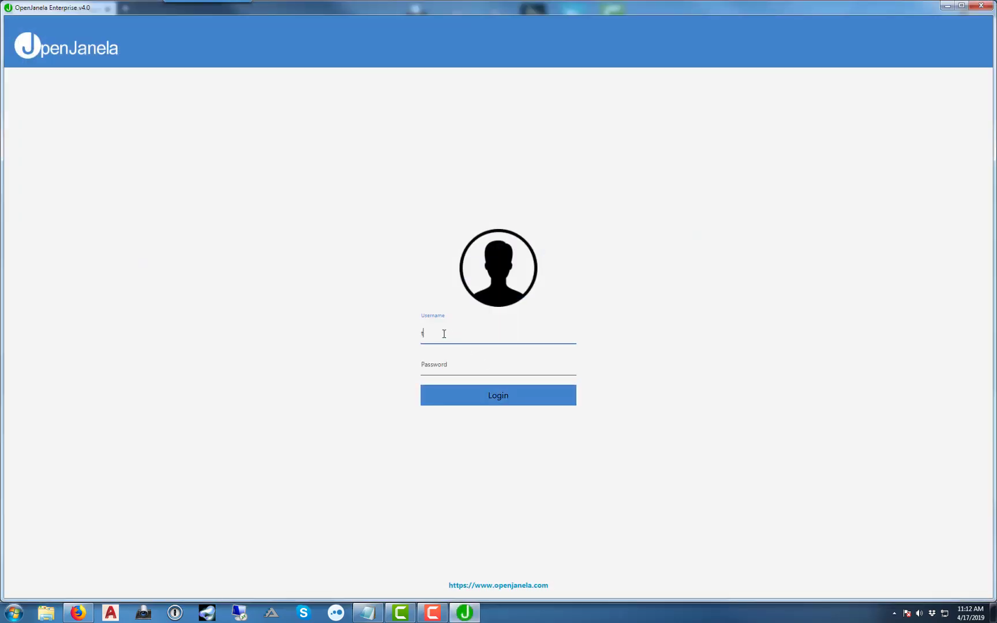
{"action": "type", "text": "test"}
Log in to OpenJanela and delete the leftover cart items.
{"action": "key", "text": "Tab"}
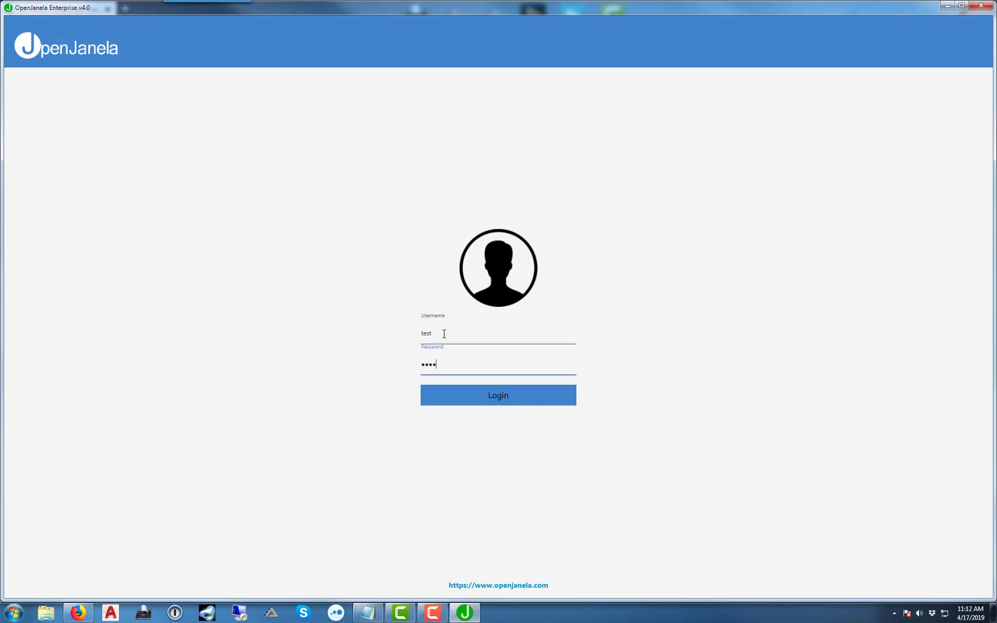
{"action": "key", "text": "Return"}
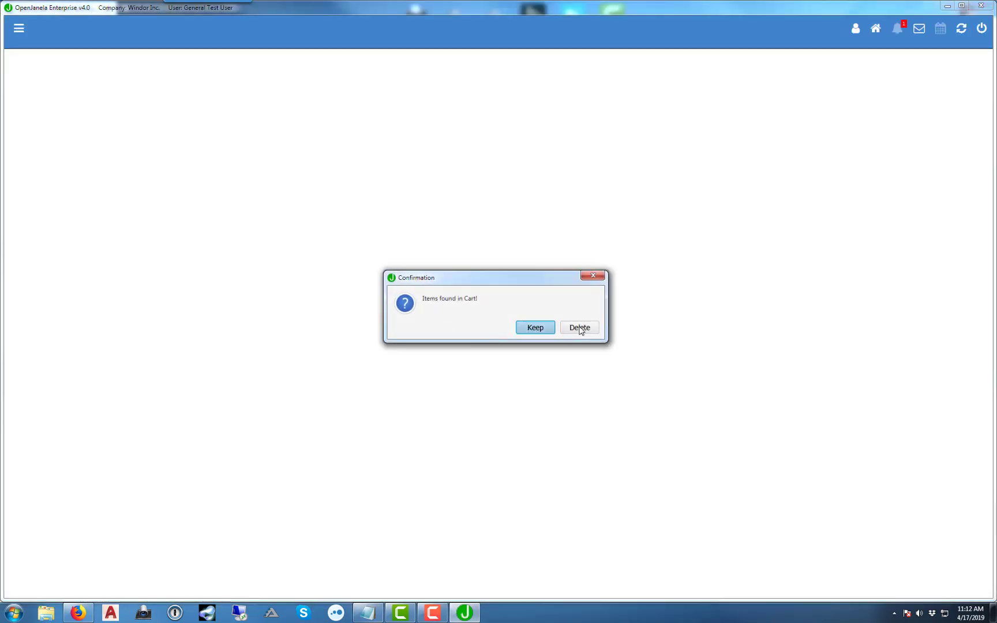
{"action": "left_click", "coordinate": [579, 329]}
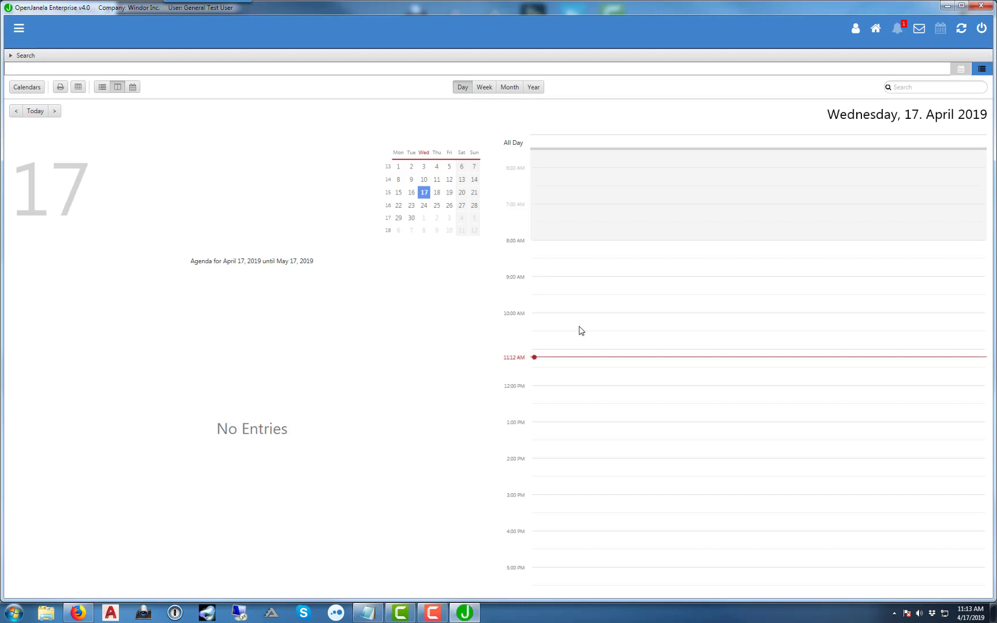
Close OpenJanela with confirmation, close Firefox and put the notes away.
{"action": "left_click", "coordinate": [982, 7]}
{"action": "left_click", "coordinate": [530, 332]}
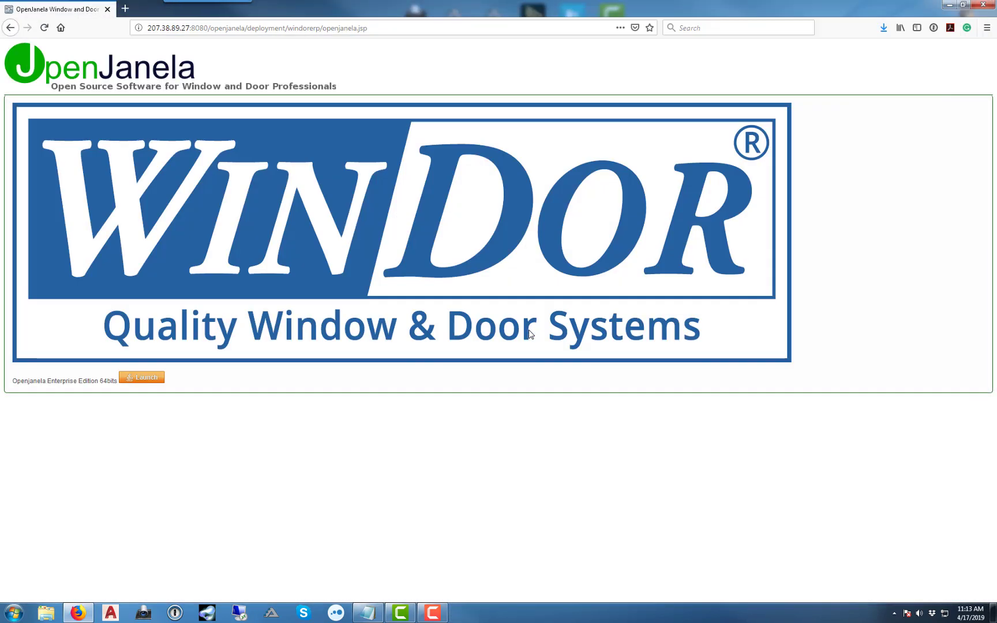
{"action": "left_click", "coordinate": [985, 6]}
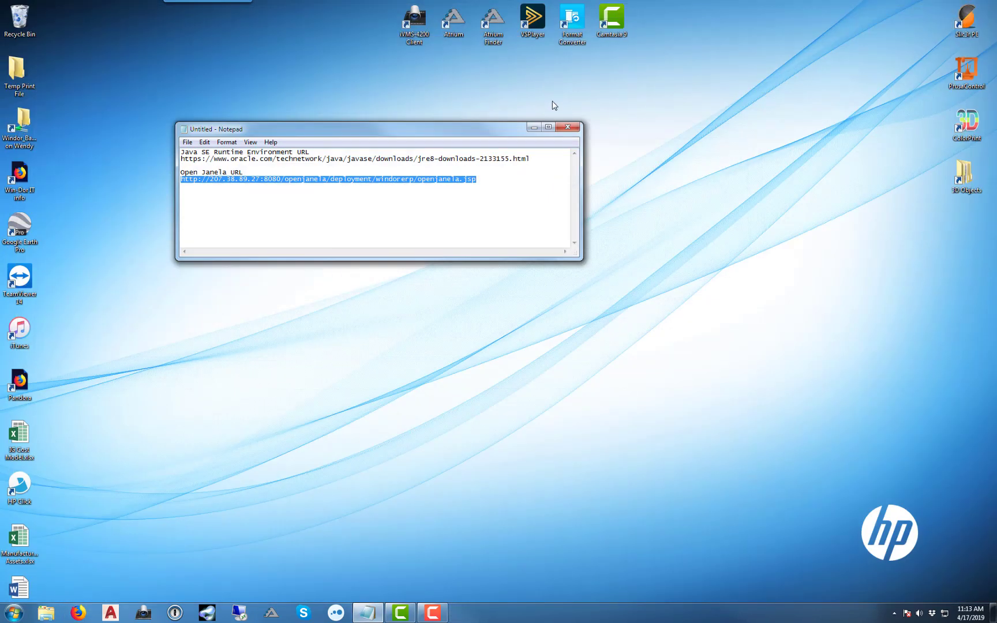
{"action": "left_click", "coordinate": [532, 127]}
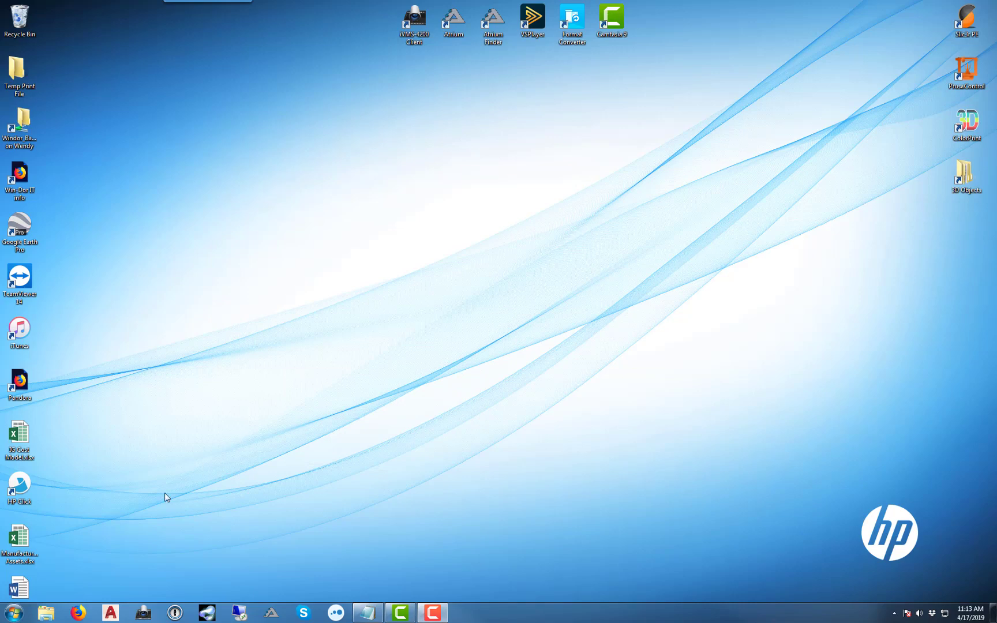
Reach the Java Control Panel's cached applications viewer via Control Panel.
{"action": "left_click", "coordinate": [16, 613]}
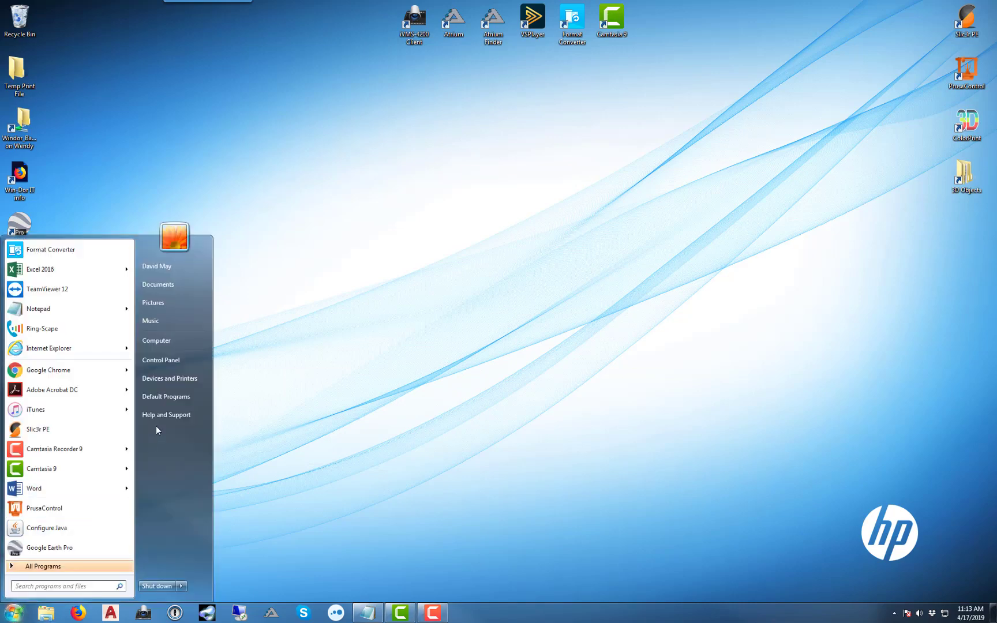
{"action": "left_click", "coordinate": [164, 360]}
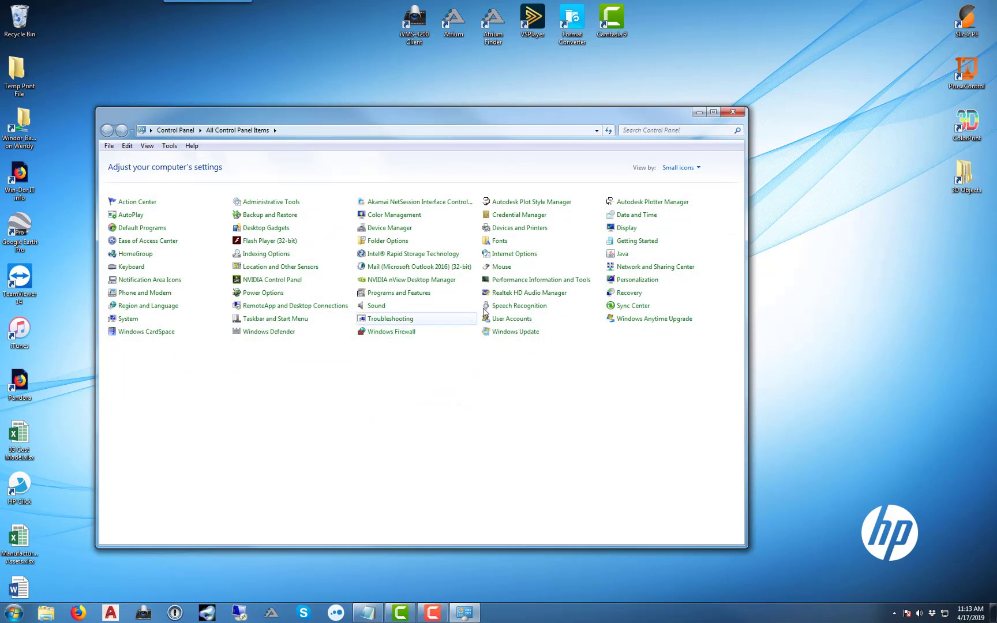
{"action": "left_click", "coordinate": [623, 255]}
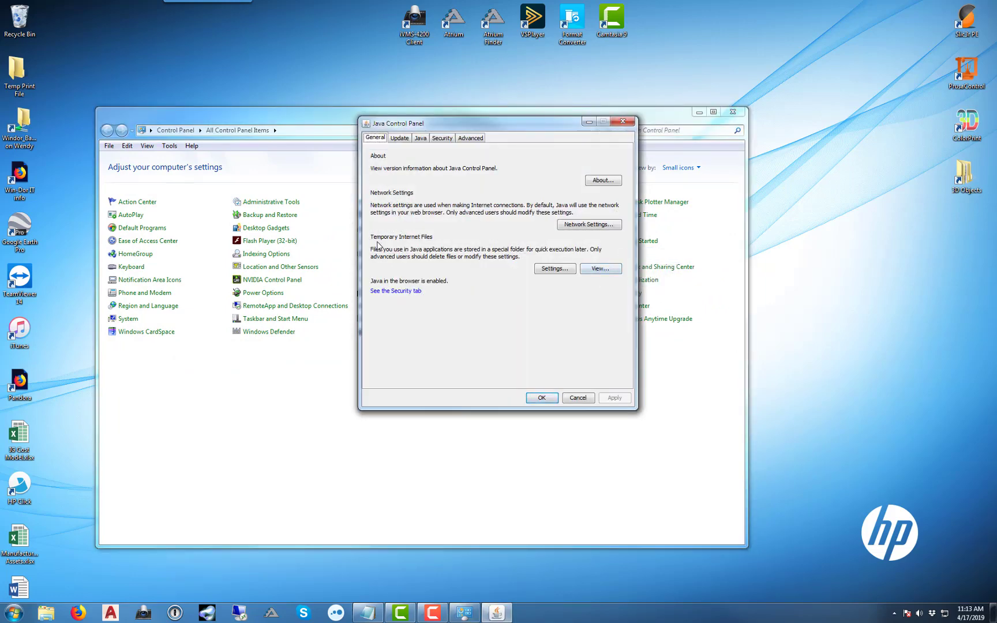
{"action": "left_click", "coordinate": [598, 268]}
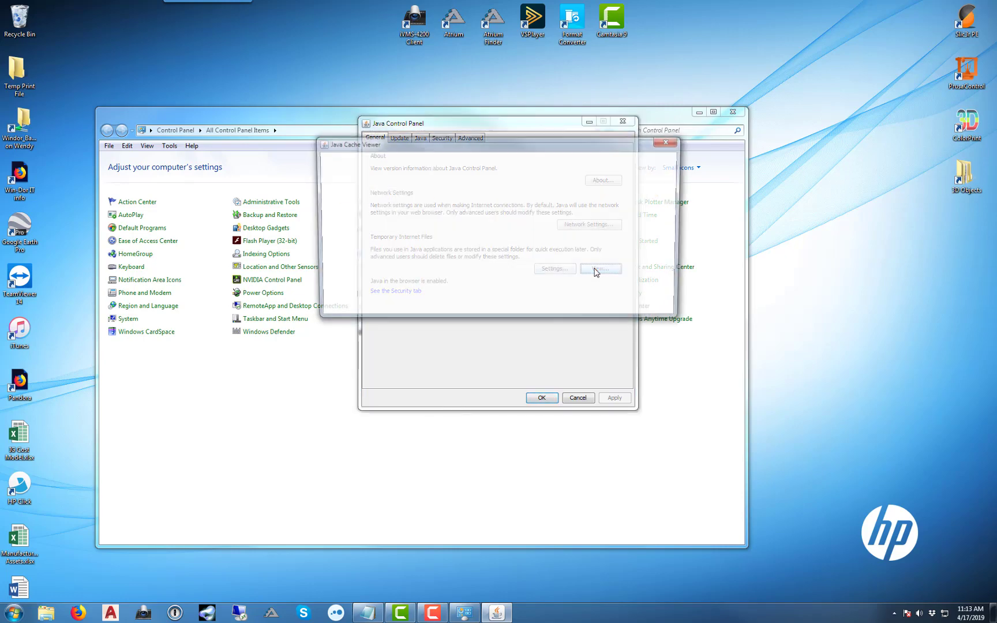
Install a desktop shortcut for OpenJanela, then close the viewer, Java settings and Control Panel.
{"action": "left_click", "coordinate": [353, 199]}
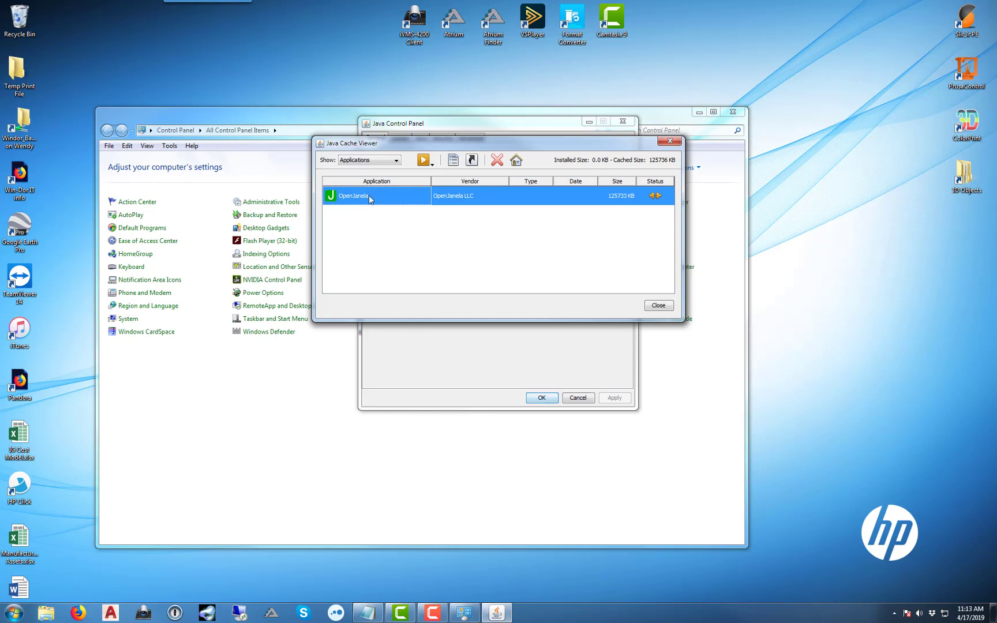
{"action": "left_click", "coordinate": [472, 161]}
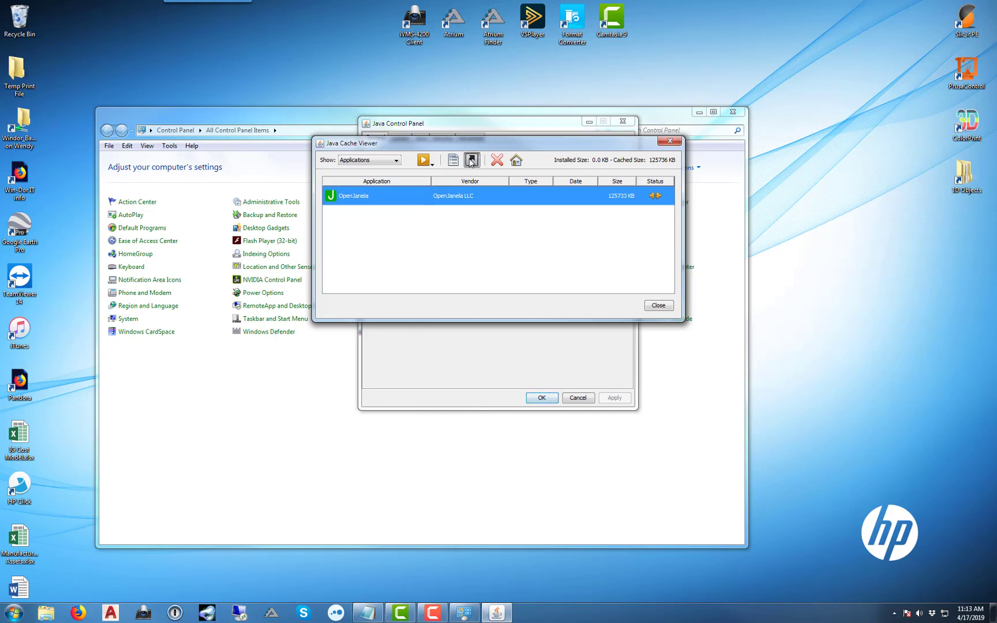
{"action": "left_click", "coordinate": [659, 305]}
{"action": "left_click", "coordinate": [535, 399]}
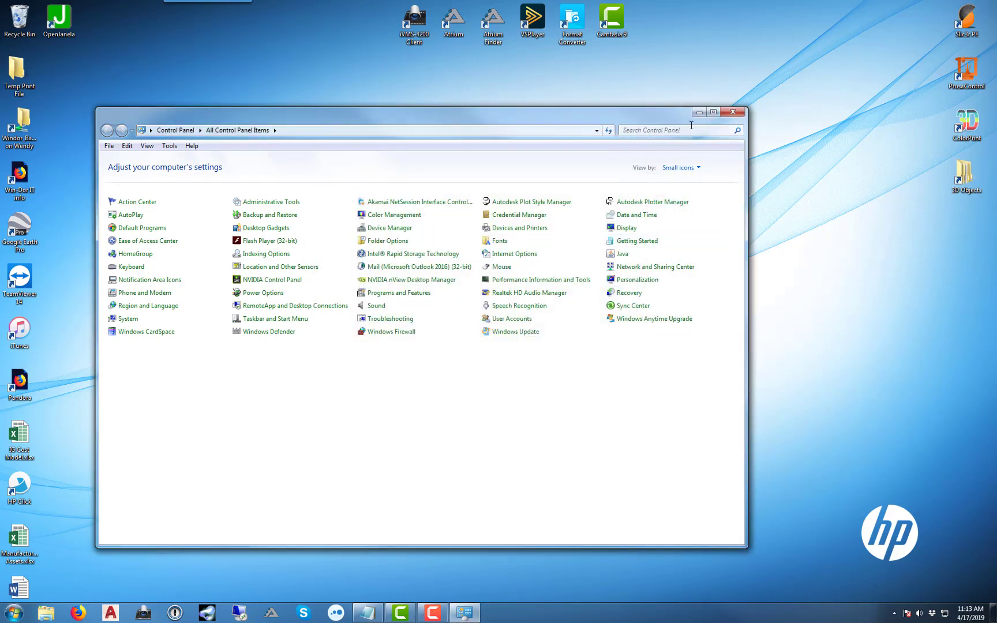
{"action": "left_click", "coordinate": [736, 111]}
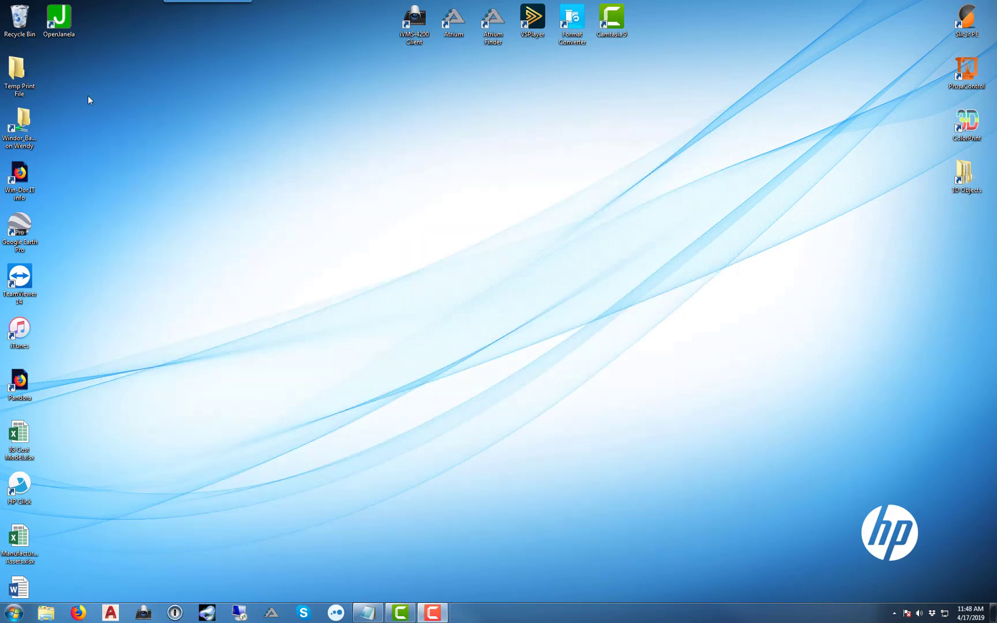